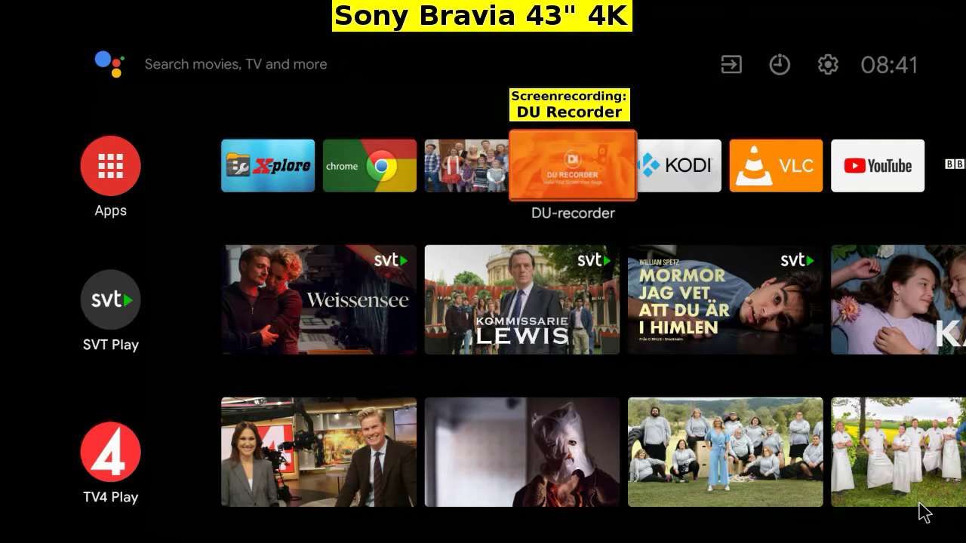
Launch the X-plore file manager from the TV's home screen.
key("Left")
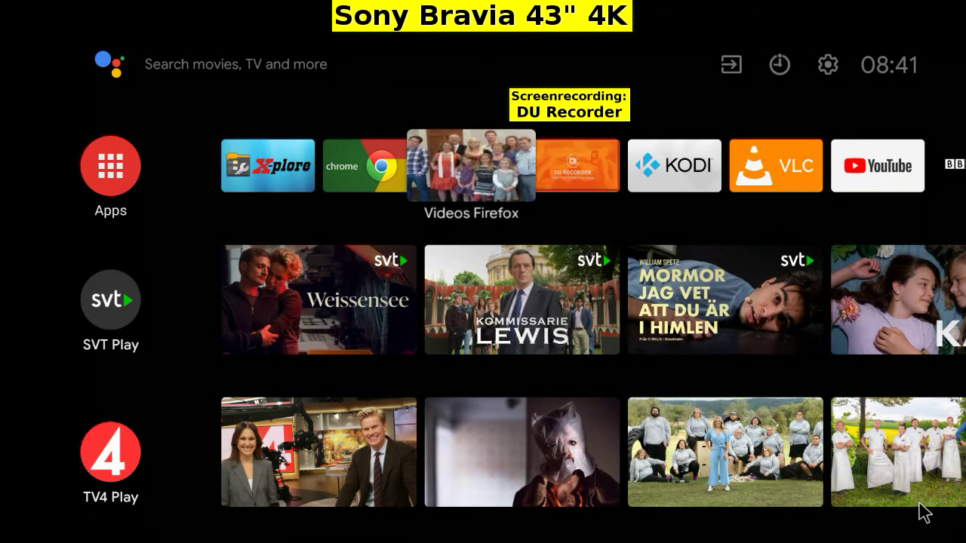
key("Left")
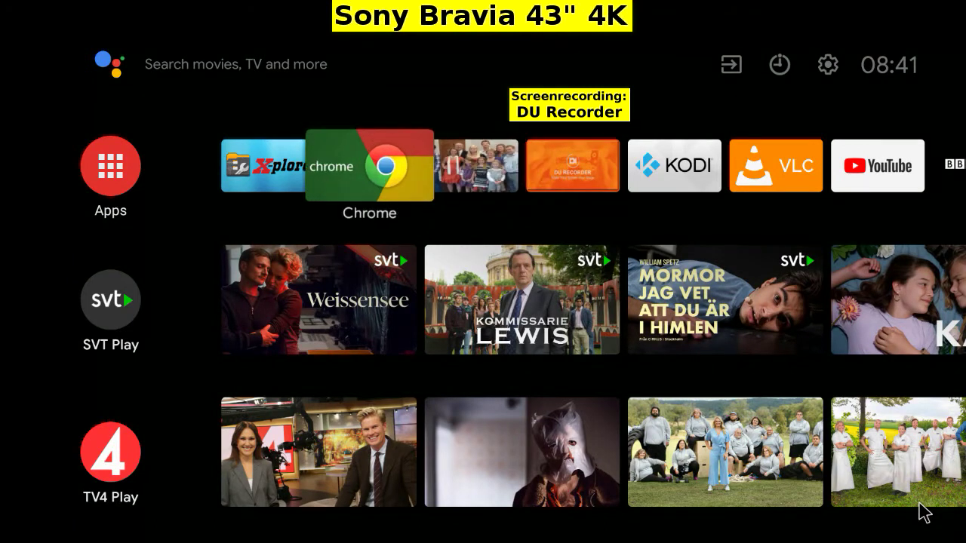
key("Left")
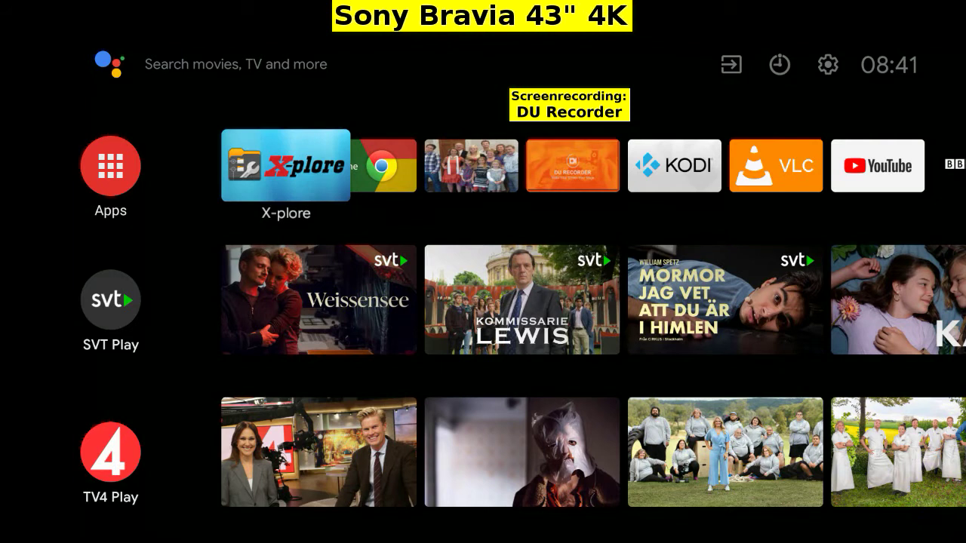
key("Return")
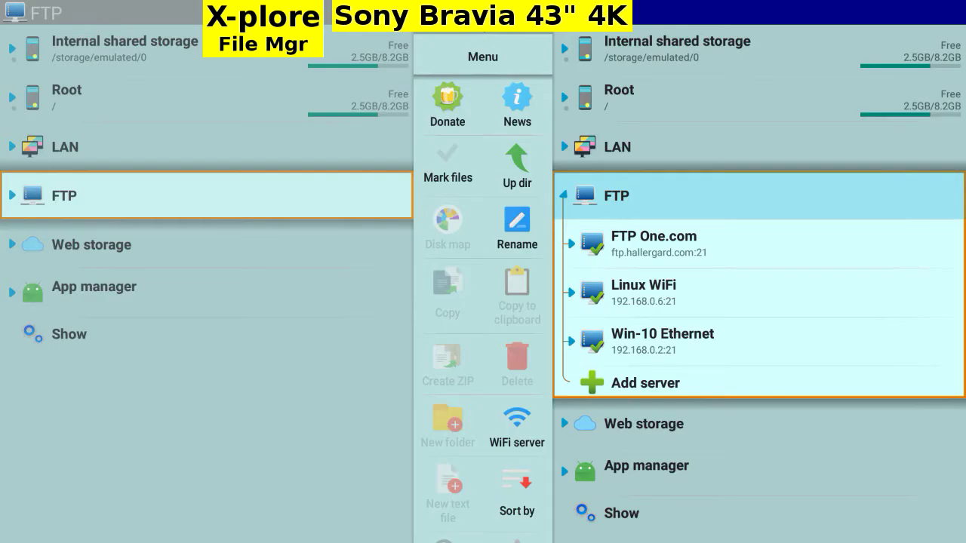
Open the Linux WiFi FTP server's connection settings and save them.
key("Down")
key("Down")
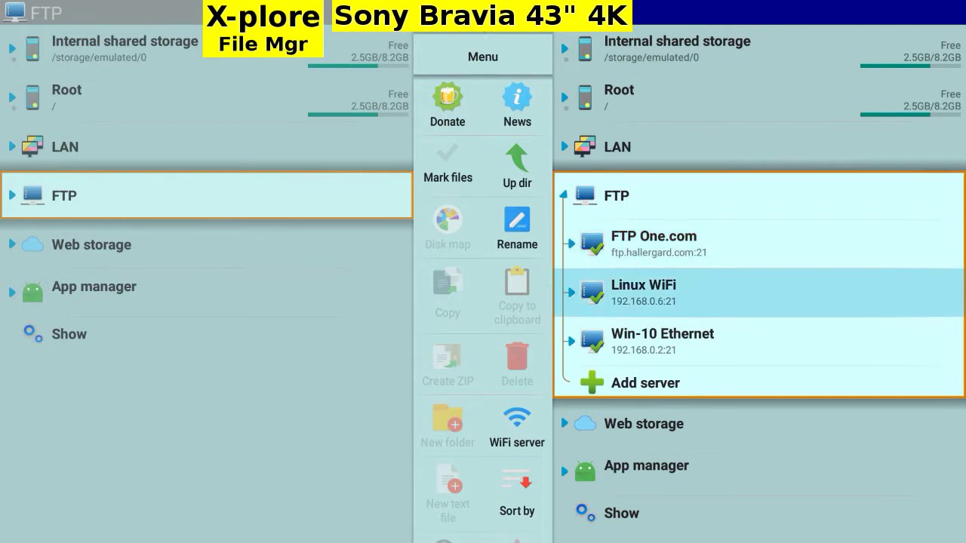
key("Return")
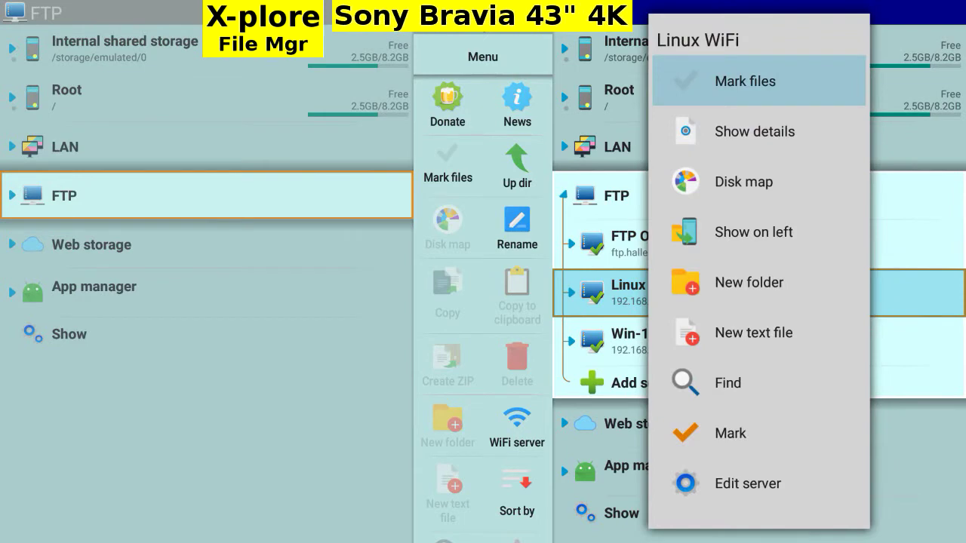
left_click(728, 482)
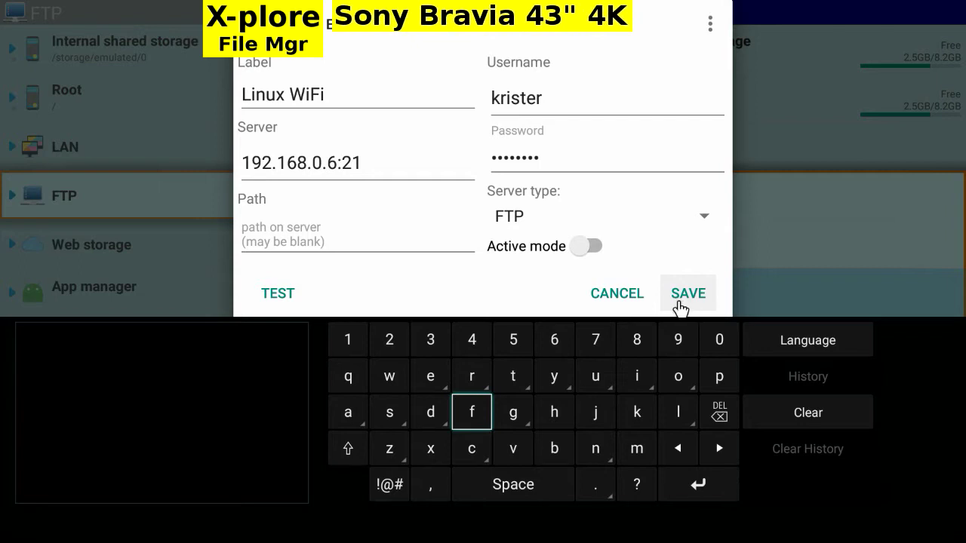
left_click(681, 303)
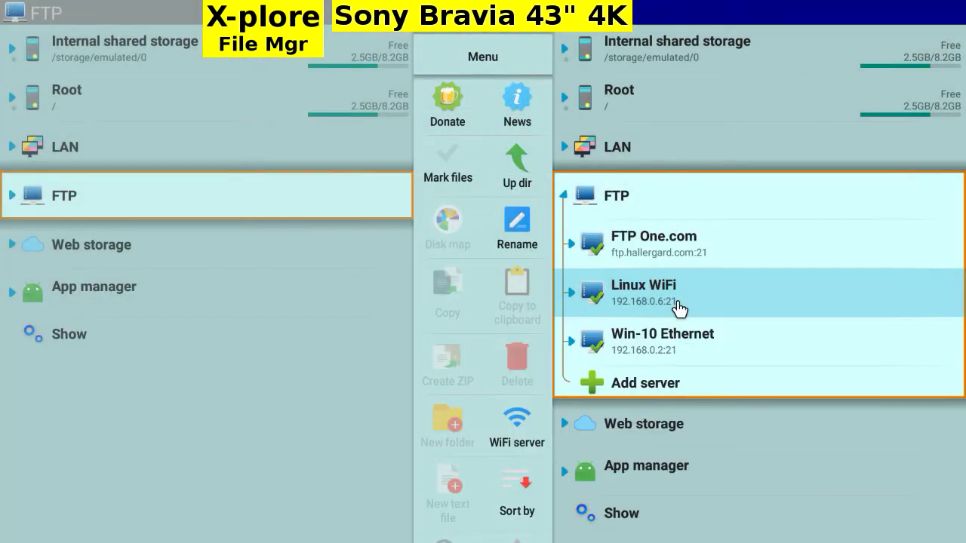
Connect to the Linux WiFi FTP server and expand its aa folder.
left_click(679, 308)
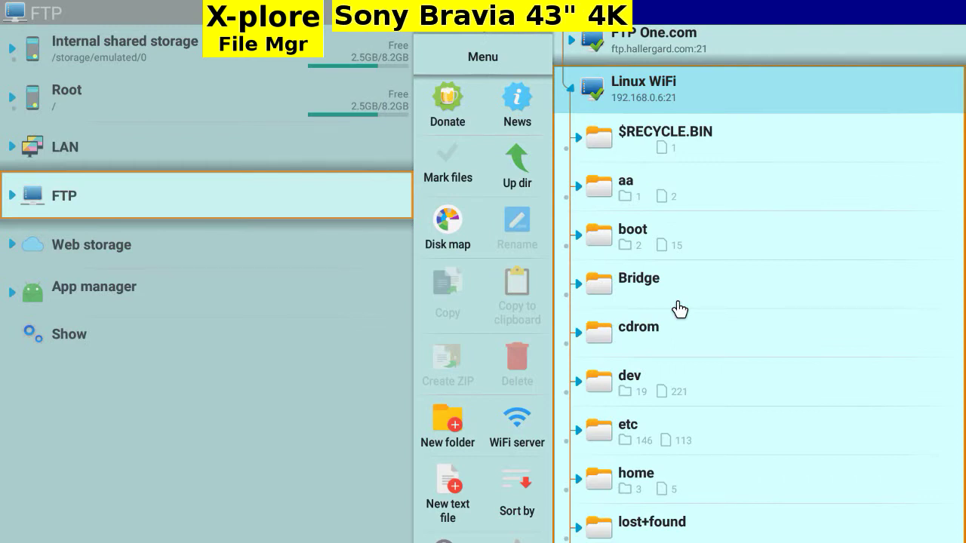
left_click(641, 186)
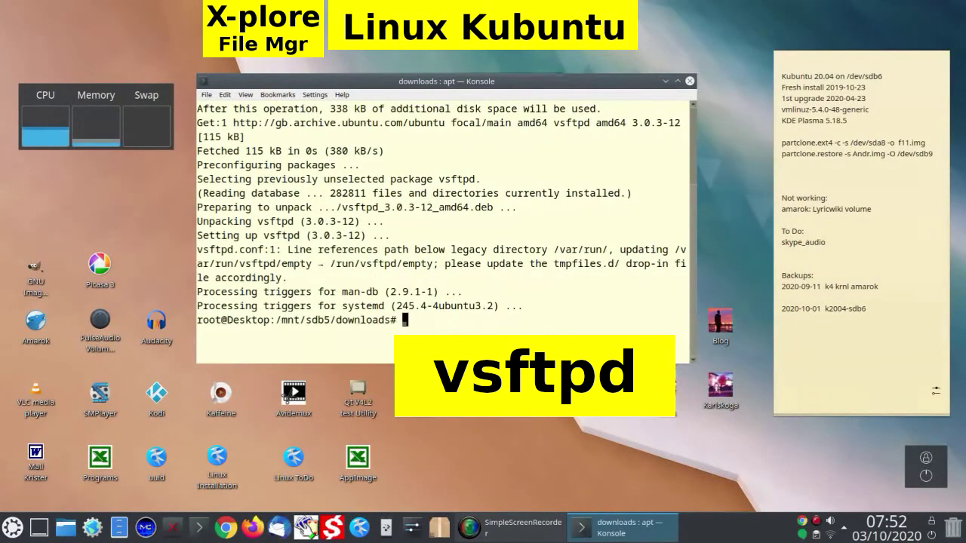
In the Linux root terminal, start the FTP service with the command systemctl start vsftpd.
type("systemctl start vsftpd")
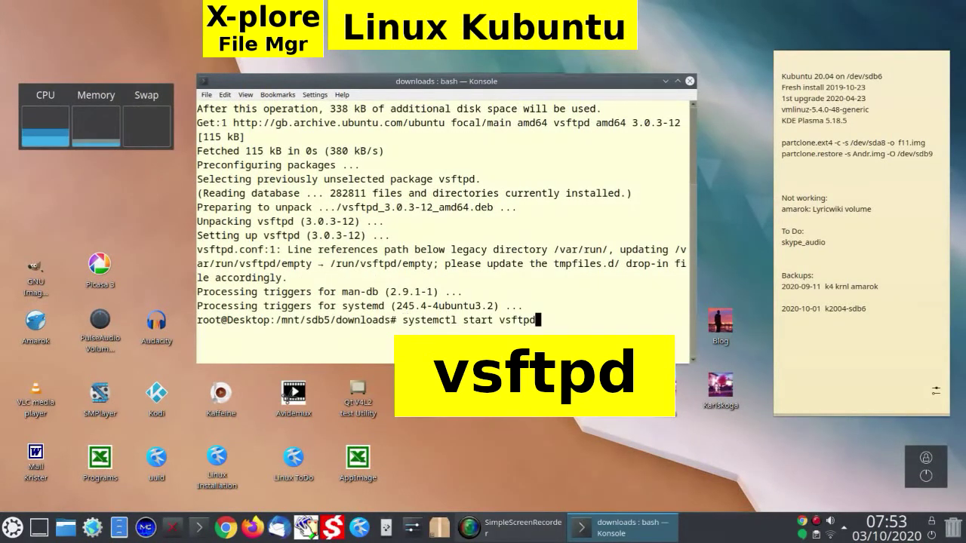
key("Return")
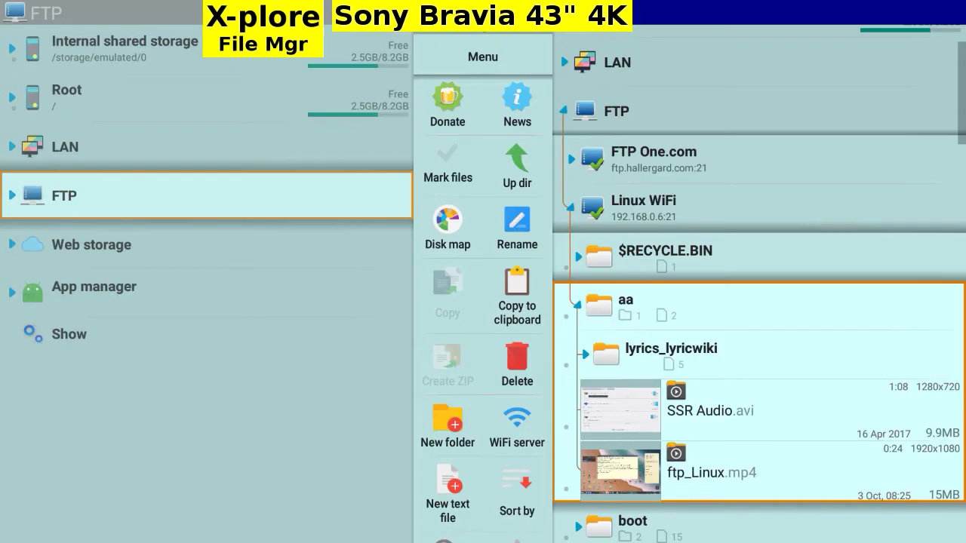
Leave the Linux WiFi listing, browse the folders on the FTP One.com server and return to the FTP server list.
left_click(514, 183)
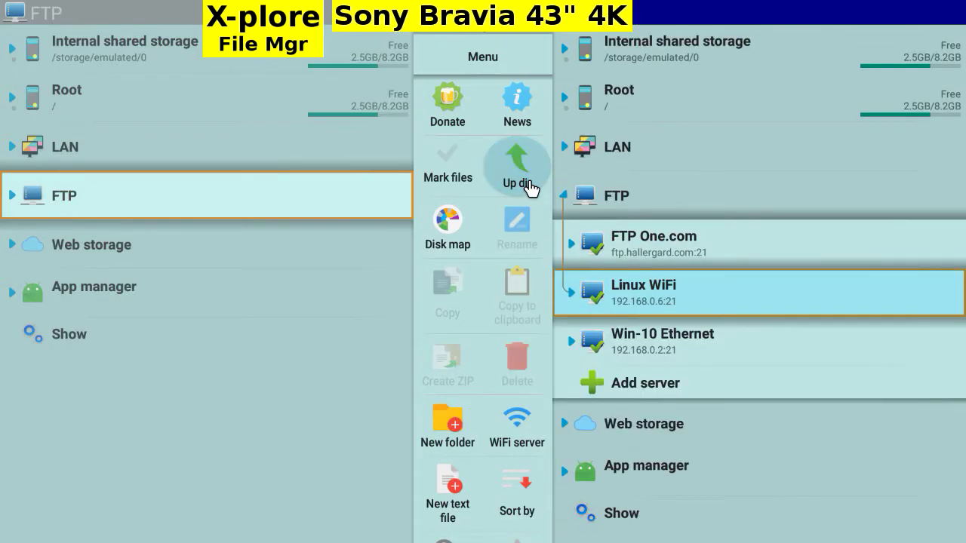
left_click(953, 231)
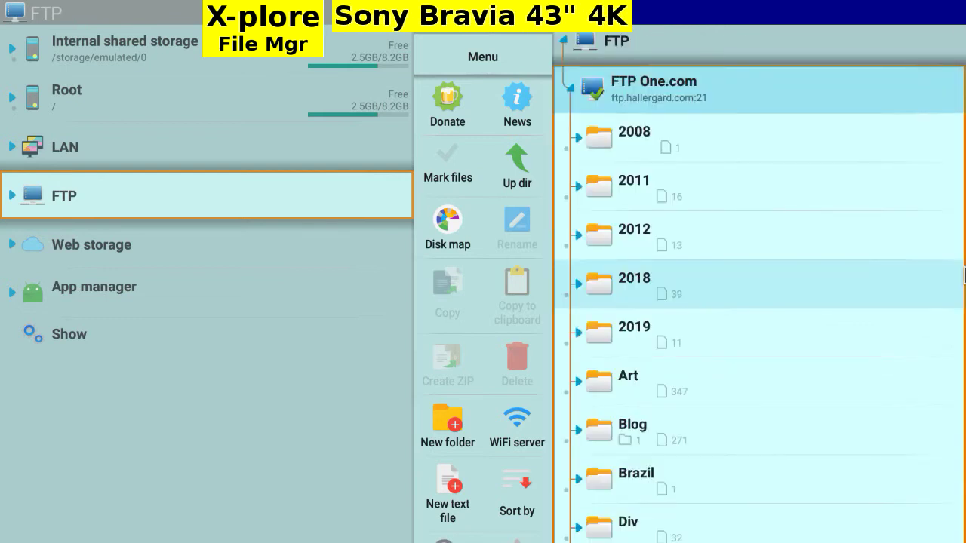
scroll(959, 280, "down", 10)
scroll(955, 280, "up", 6)
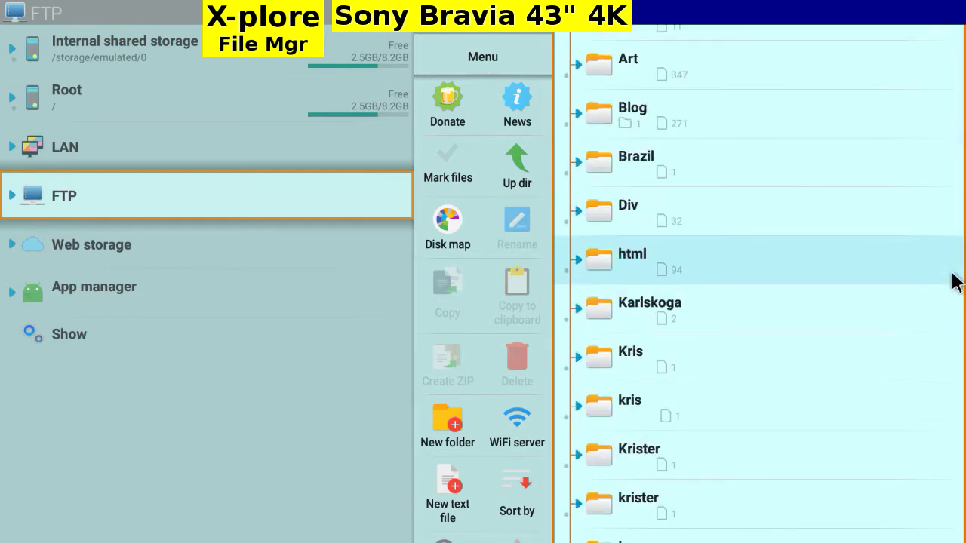
left_click(519, 179)
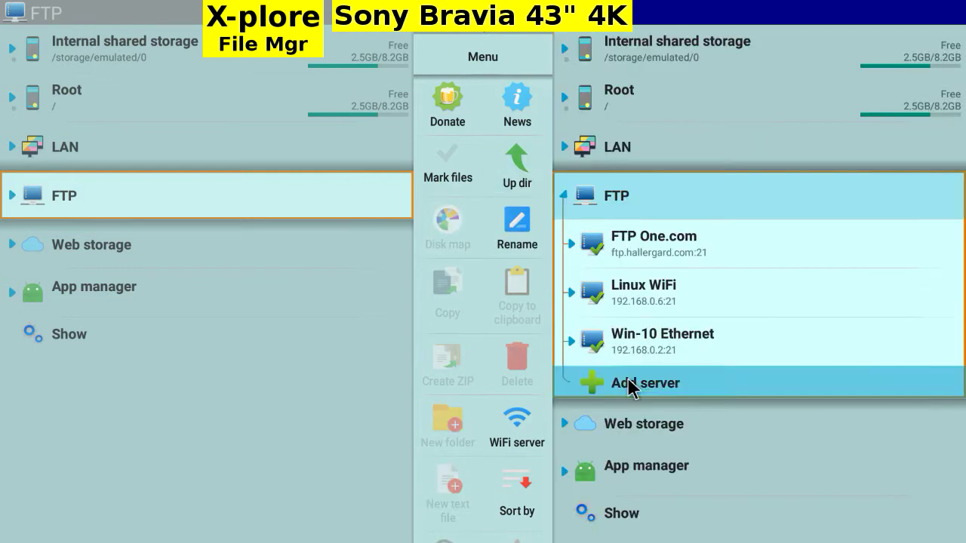
Add an FTP server labelled Tablet at address 192.168.0.4:3721 and save it.
left_click(631, 387)
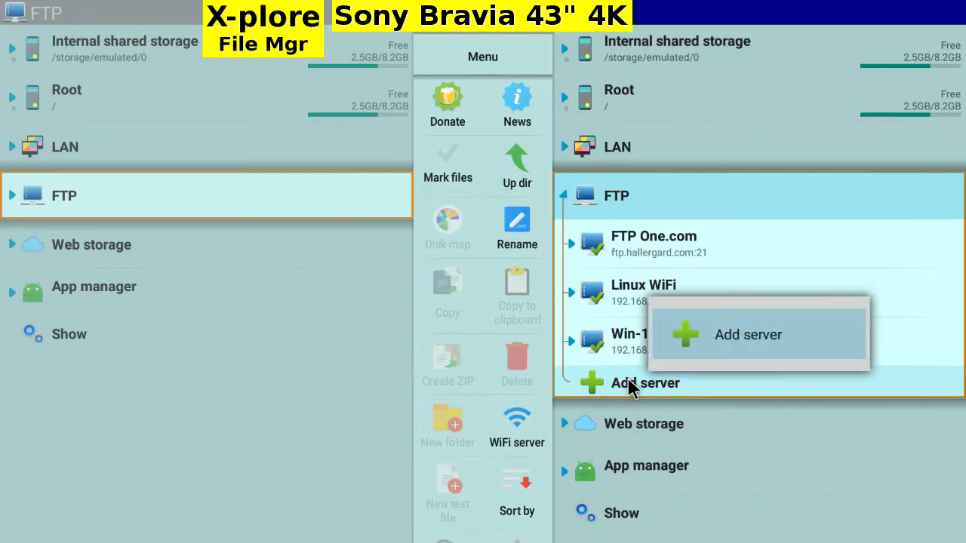
left_click(747, 335)
type("Tablet")
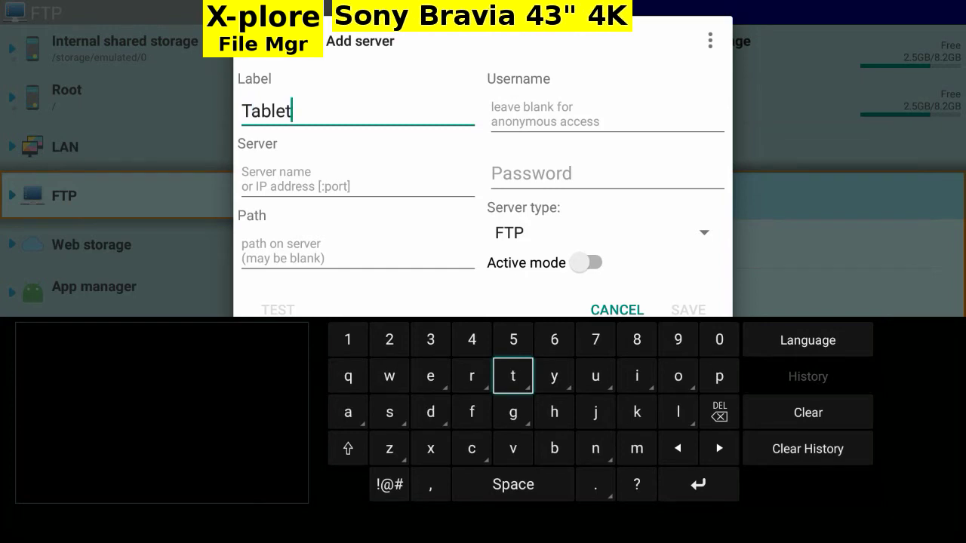
key("Return")
type("192.168.0.4")
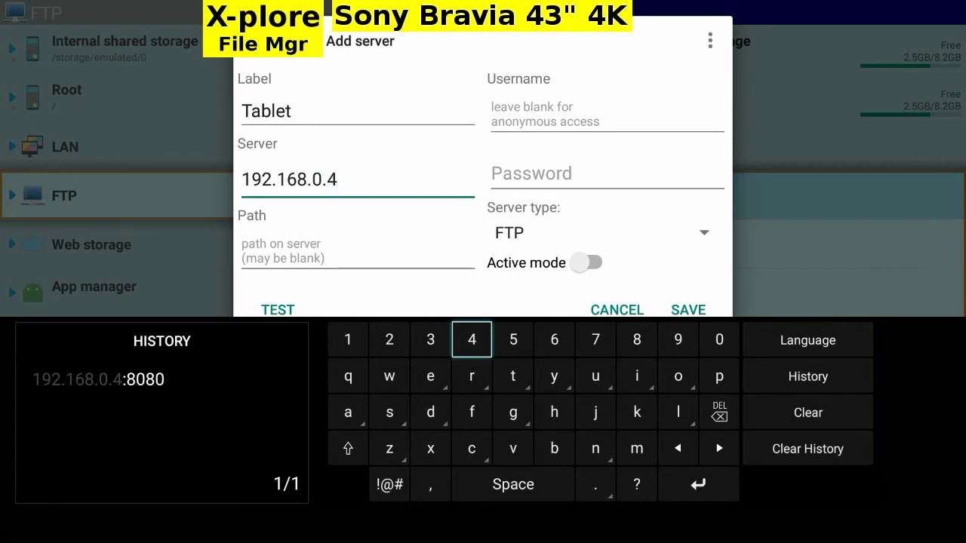
type(":")
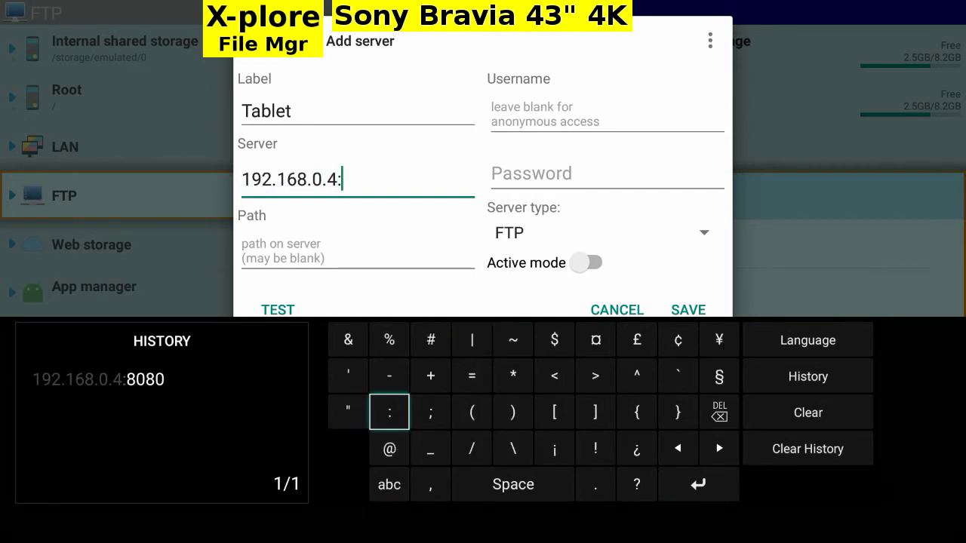
type("3")
key("Right")
key("Right")
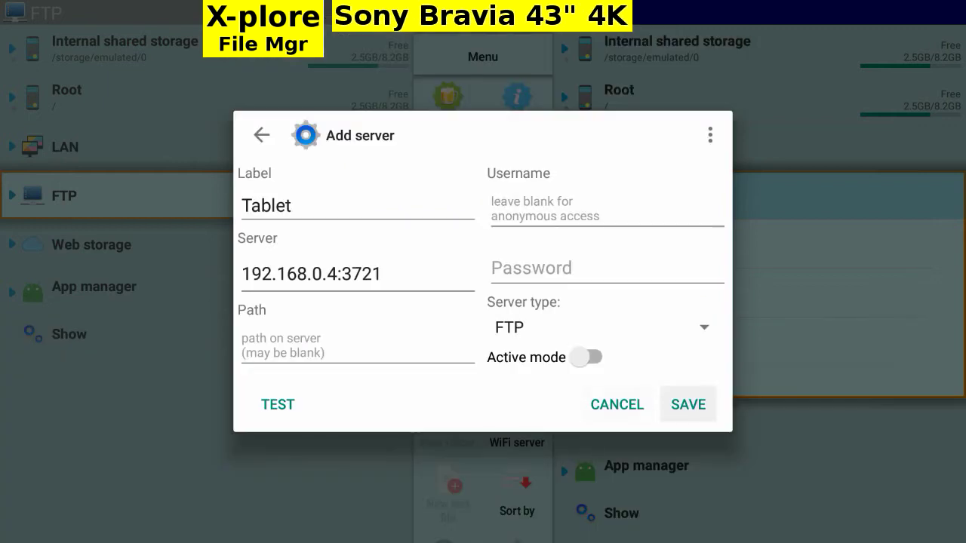
key("Return")
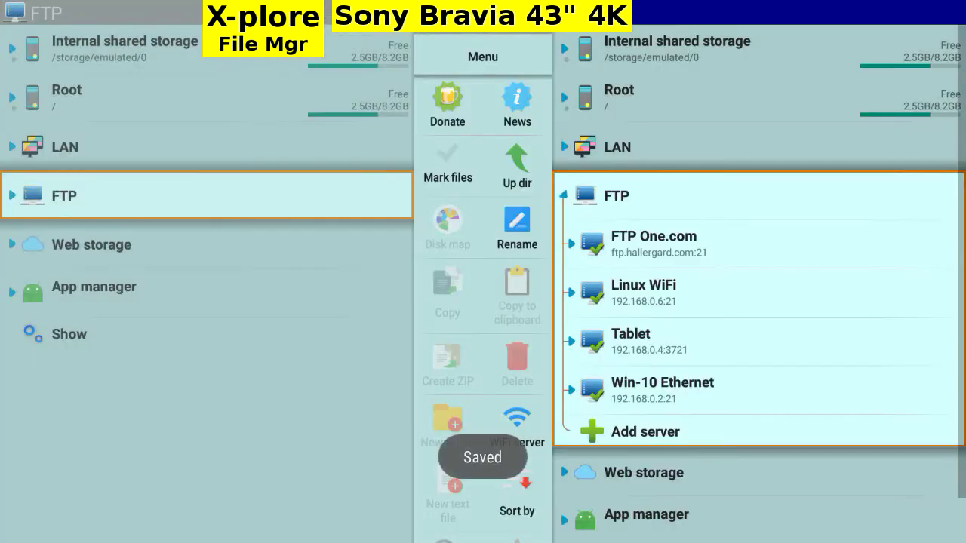
Connect to the Tablet FTP server and expand its Recordable folder.
key("Return")
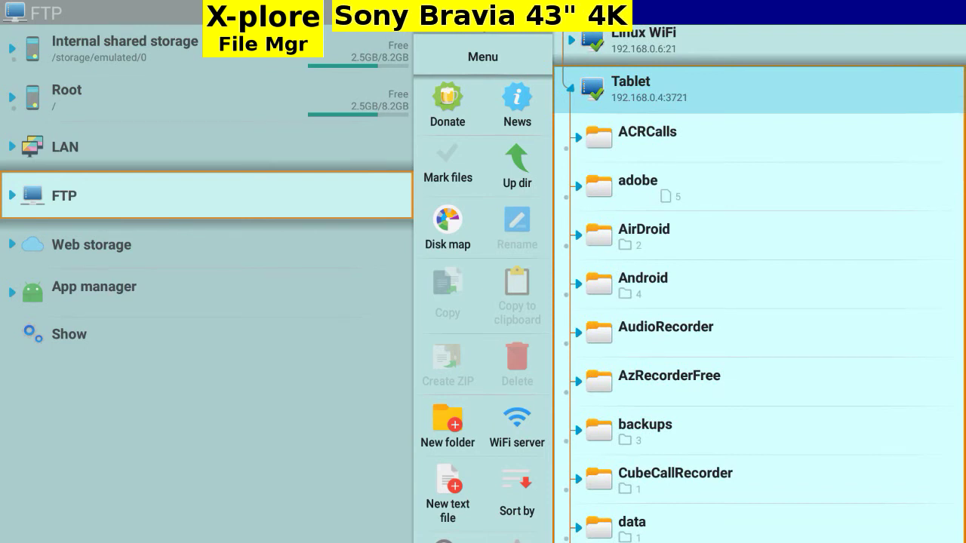
scroll(632, 280, "down", 10)
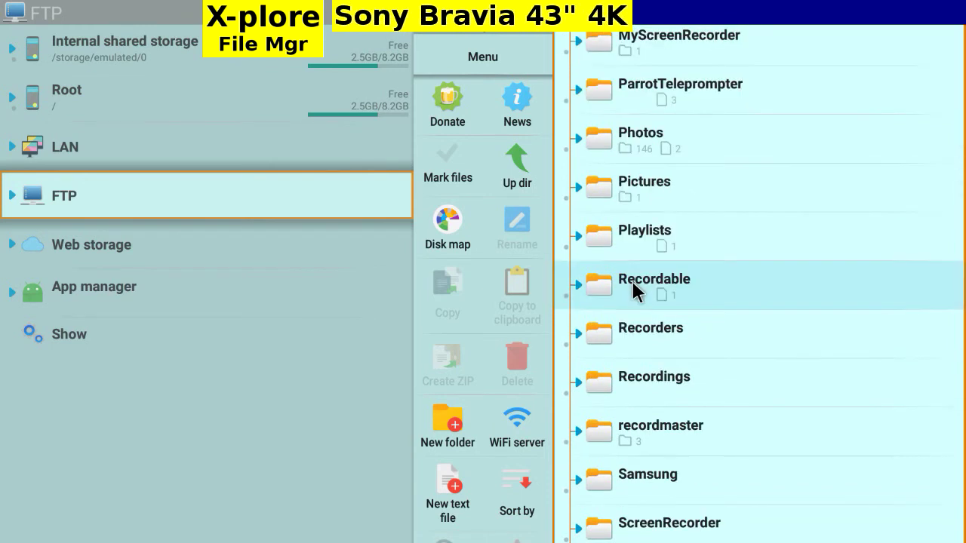
left_click(632, 280)
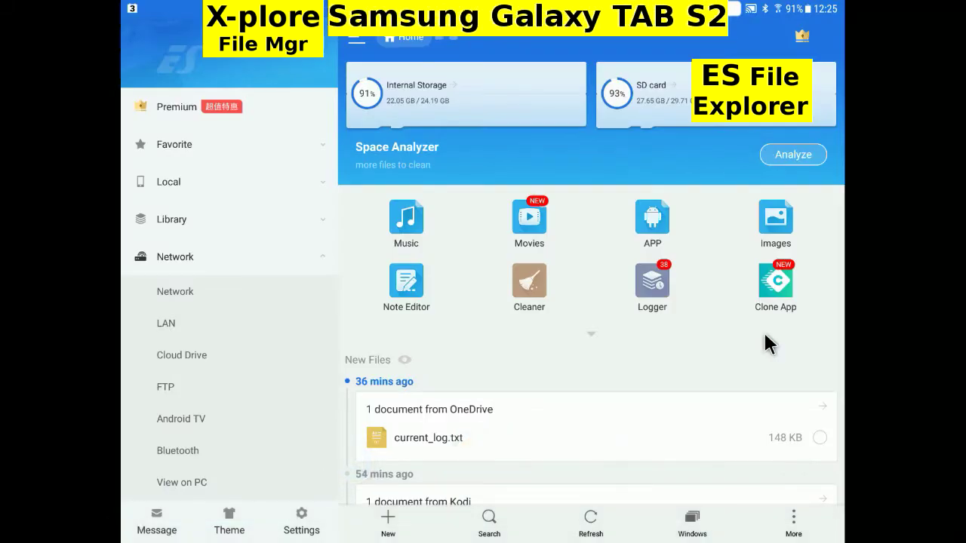
Open the View on PC feature under Network in ES File Explorer on the tablet.
left_click(181, 483)
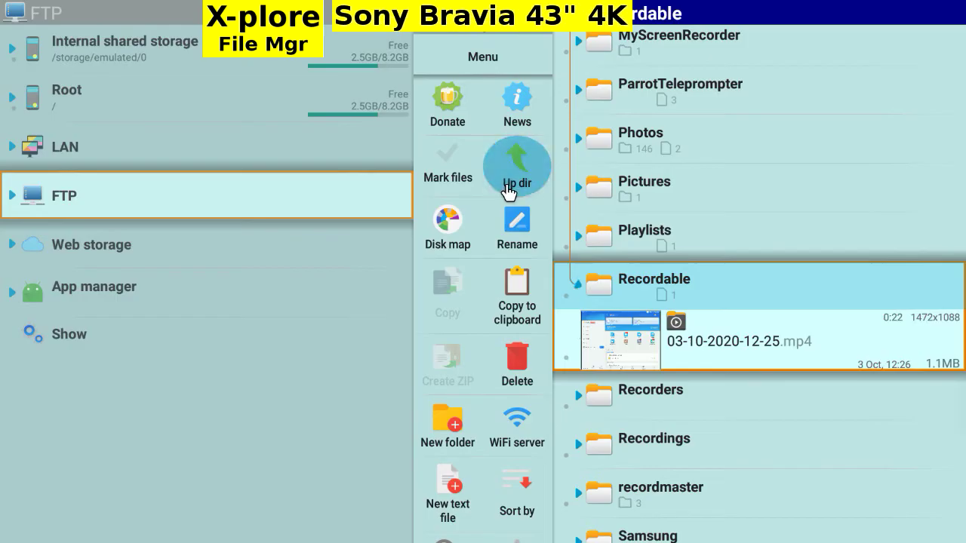
Copy org.mozilla.firefox.apk from the tablet's backups/apps folder to /storage/emulated/0/Download, keeping the source file.
scroll(632, 274, "up", 10)
left_click(624, 264)
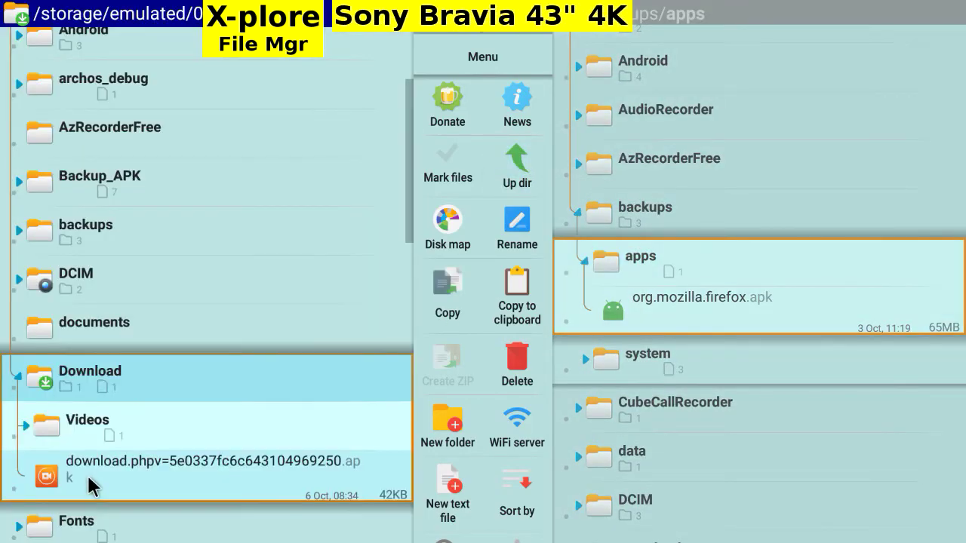
right_click(664, 298)
left_click(725, 236)
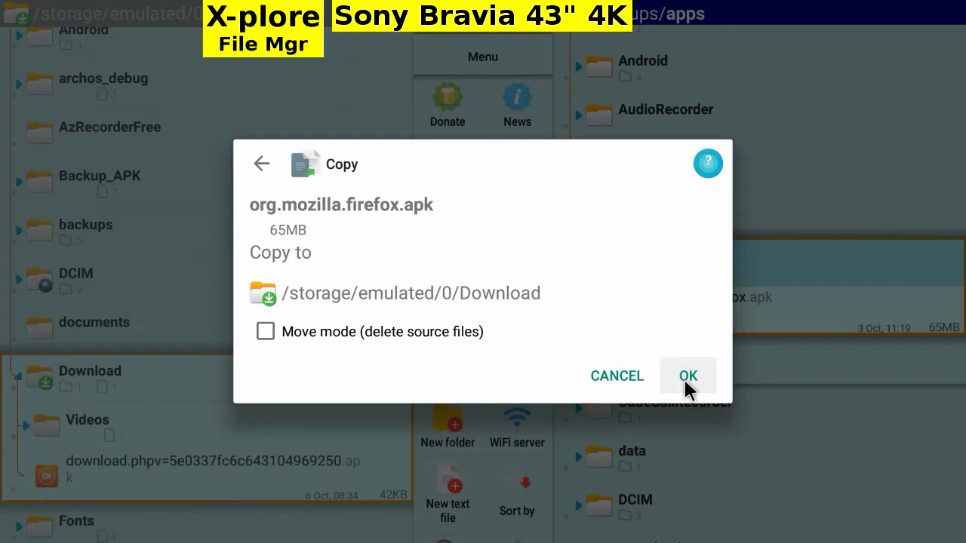
left_click(684, 376)
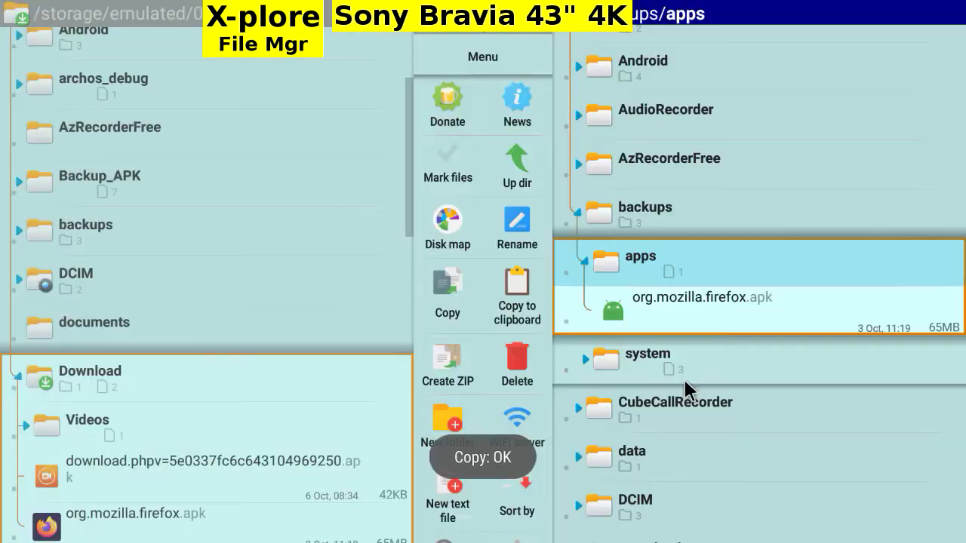
key("Escape")
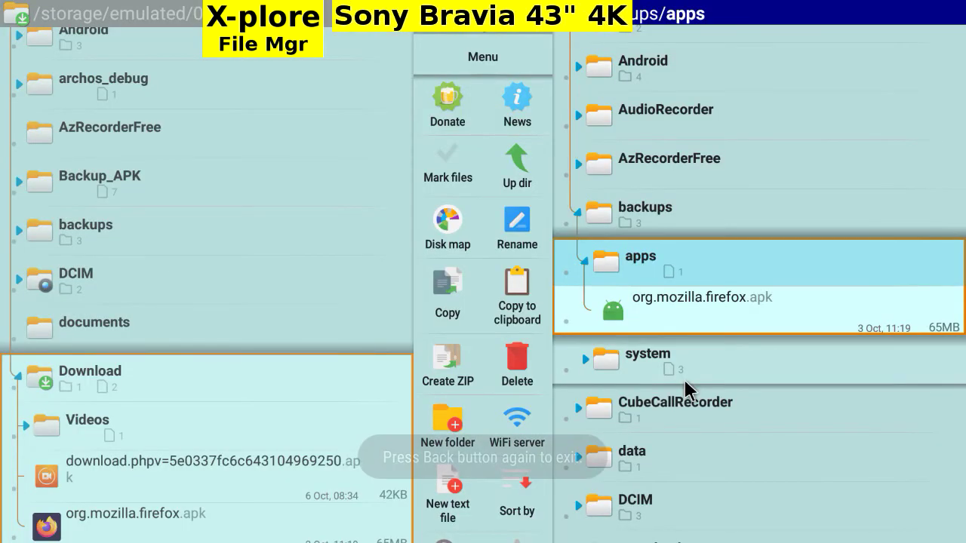
Play ftp_Windows-x264.mp4 from the 00 folder on the Win-10 Ethernet FTP server.
left_click(656, 383)
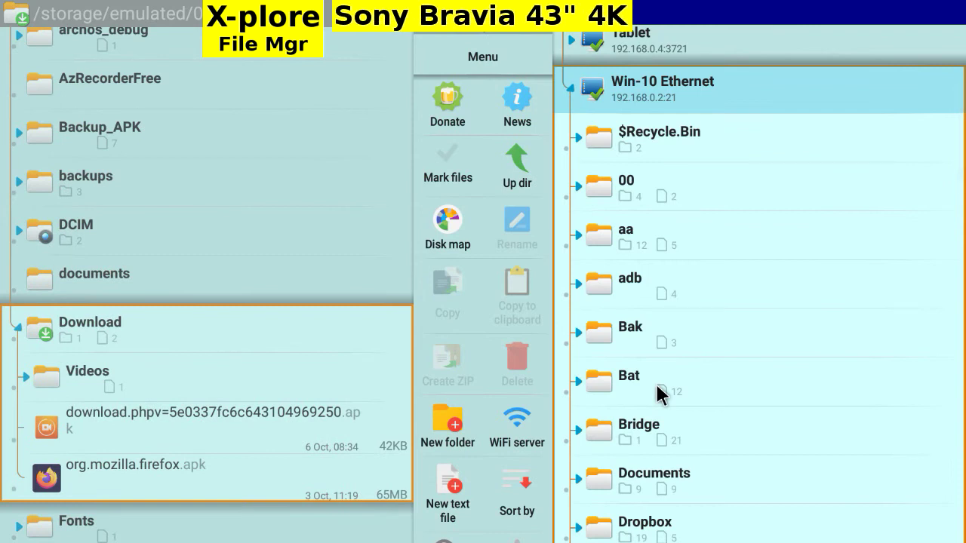
key("Down")
key("Down")
key("Right")
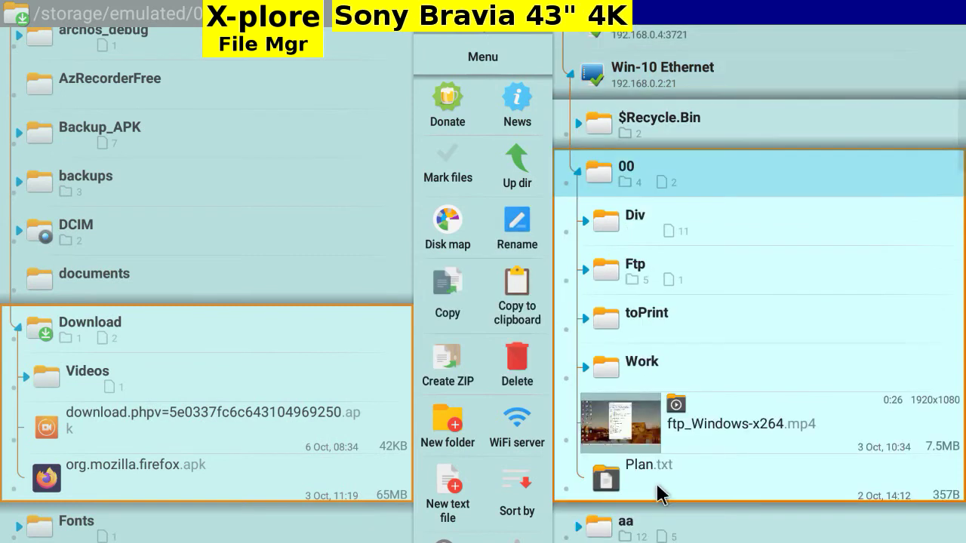
left_click(710, 436)
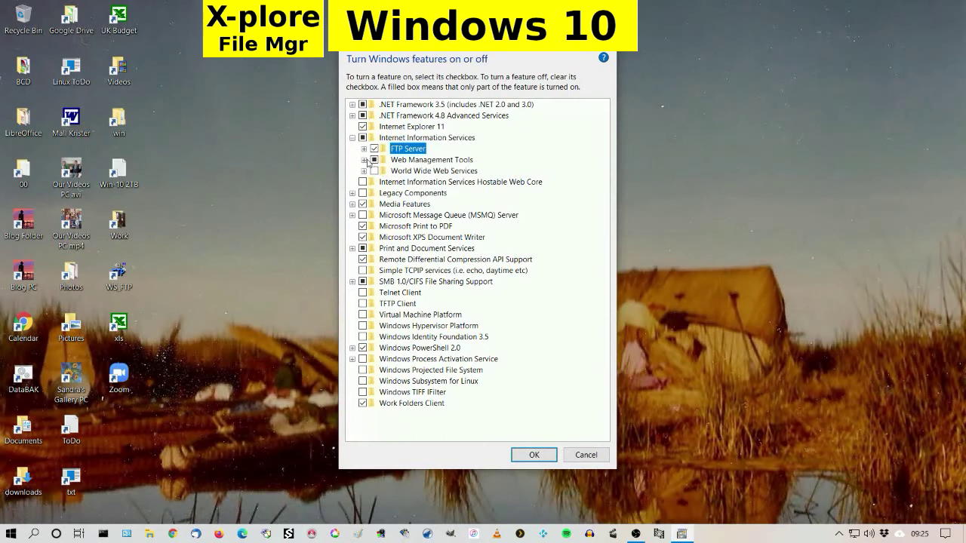
In Windows Features, expand Web Management Tools under Internet Information Services and select IIS Management Console.
left_click(365, 161)
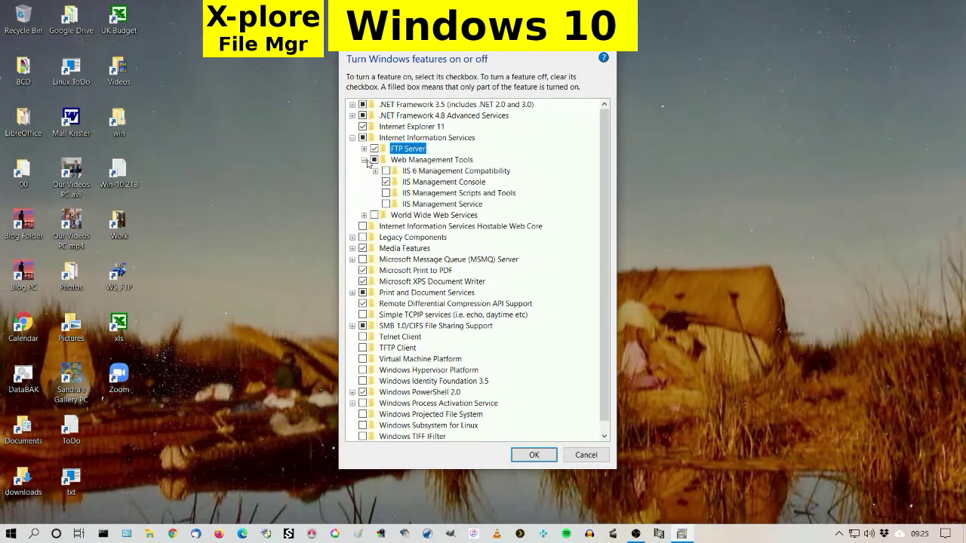
left_click(444, 183)
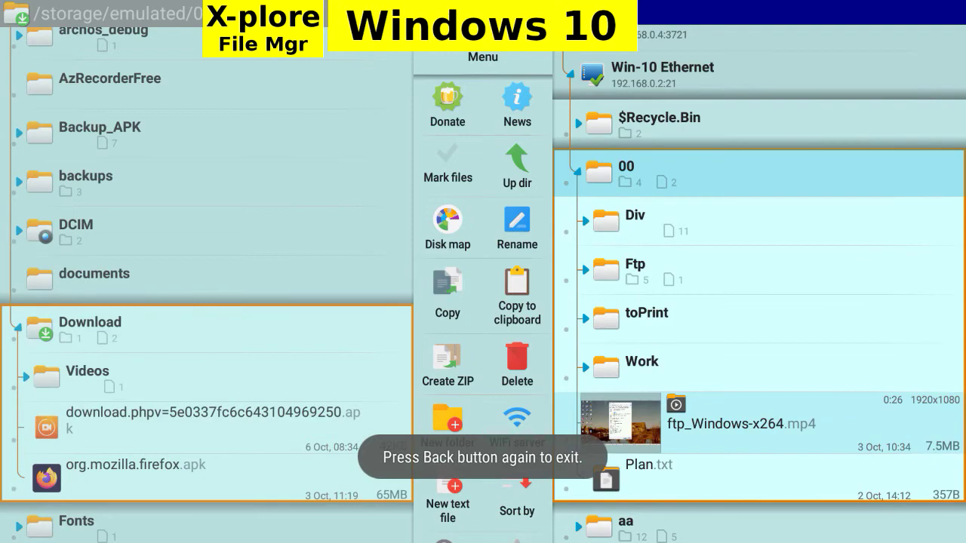
Exit X-plore to the TV home screen and switch to Kodi.
key("Escape")
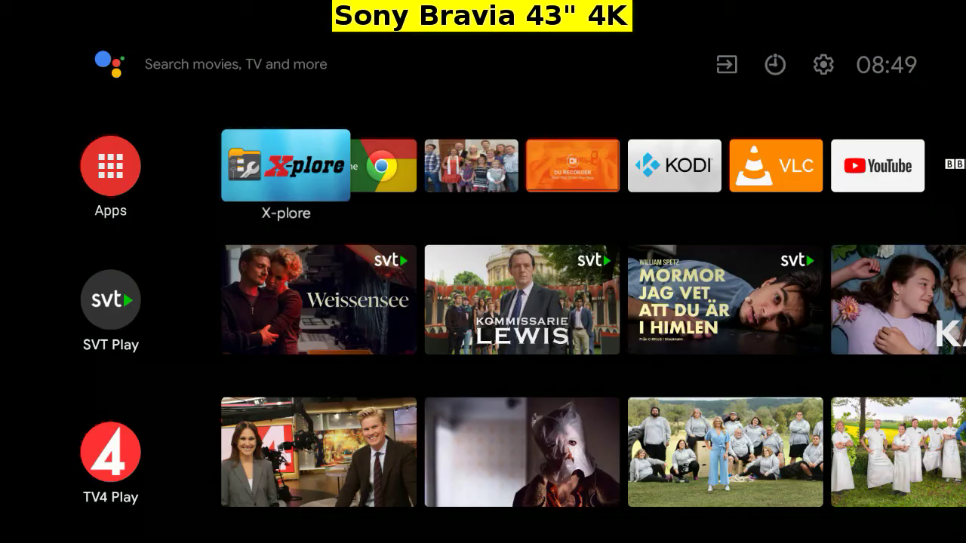
key("Right")
key("Right")
key("Right")
key("Right")
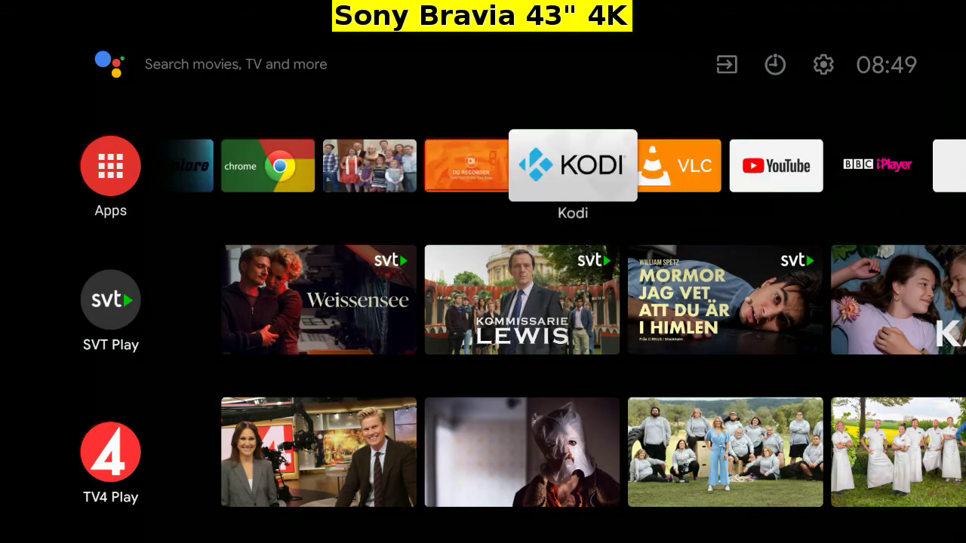
key("Return")
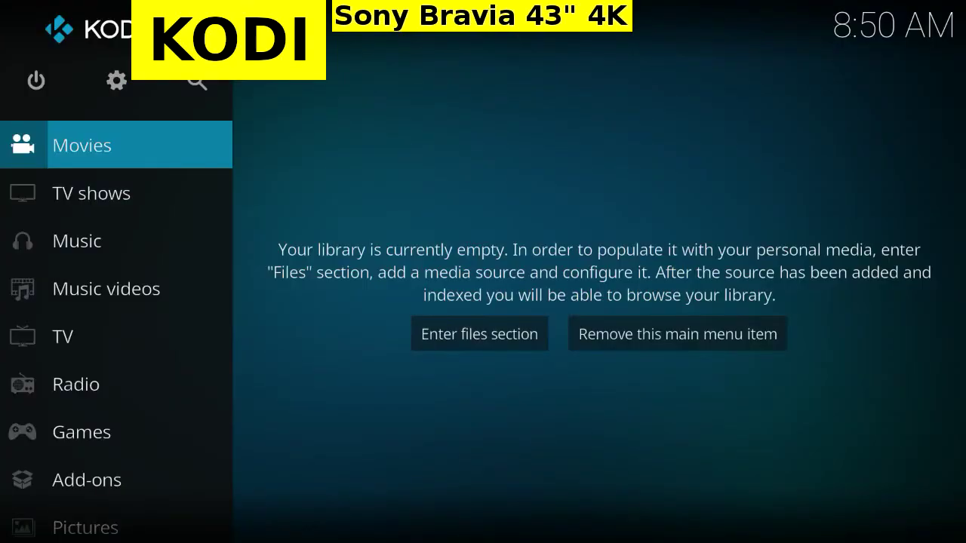
Open the Files list of the Videos section to show its media sources.
key("Up")
key("Up")
key("Up")
key("Right")
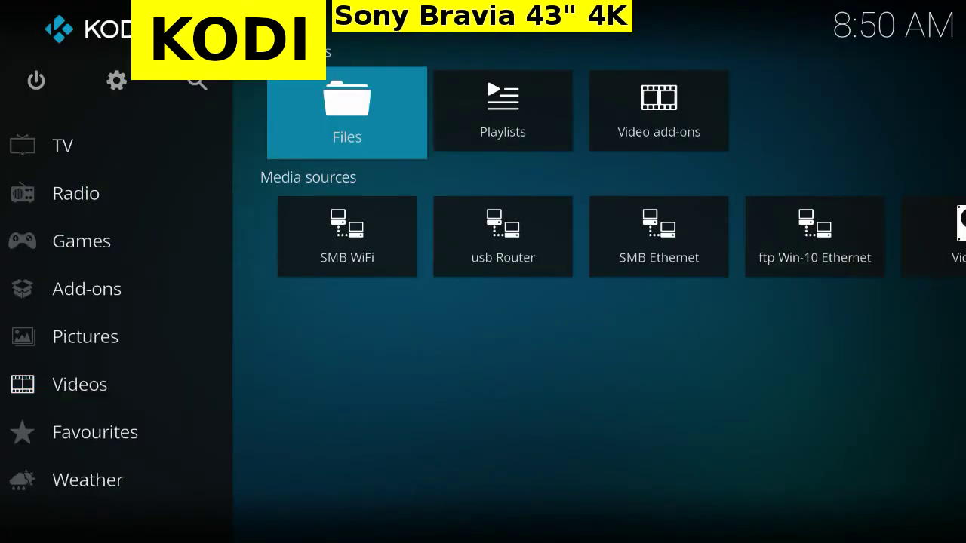
key("Return")
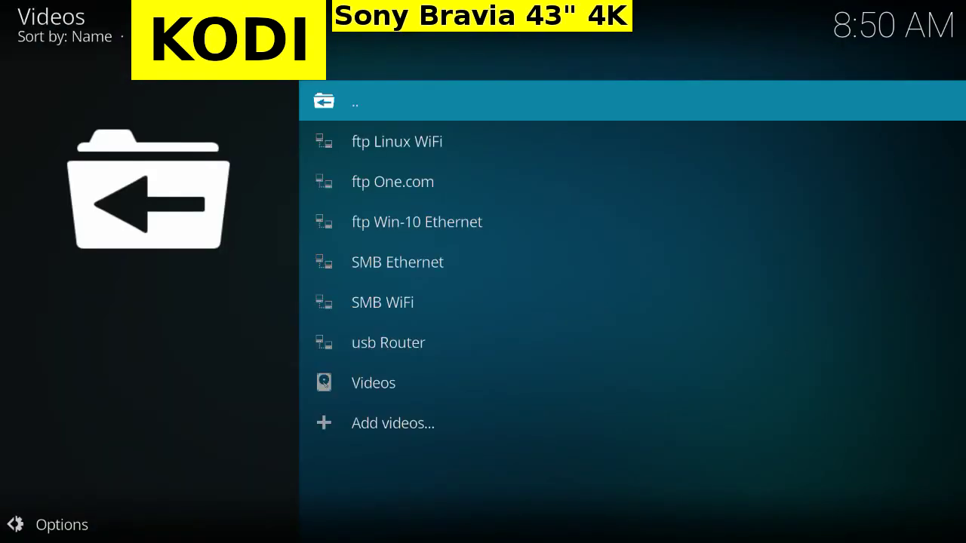
View the folders on the ftp Linux WiFi and ftp Win-10 Ethernet sources, returning to the source list after each.
key("Down")
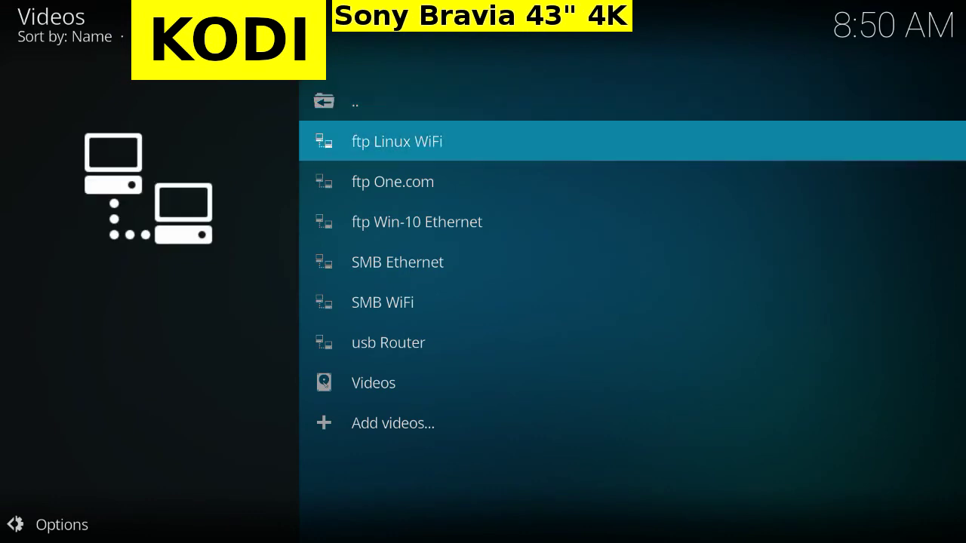
key("Return")
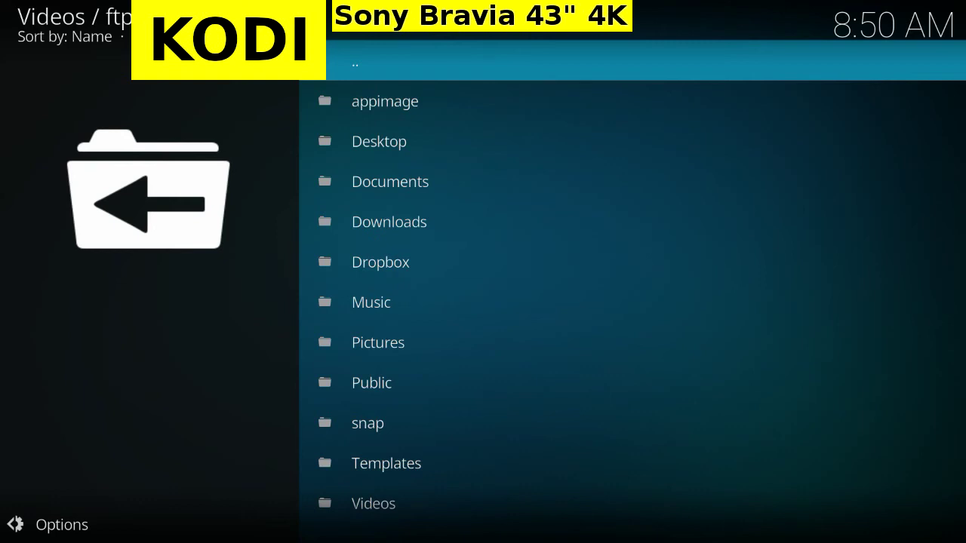
key("Return")
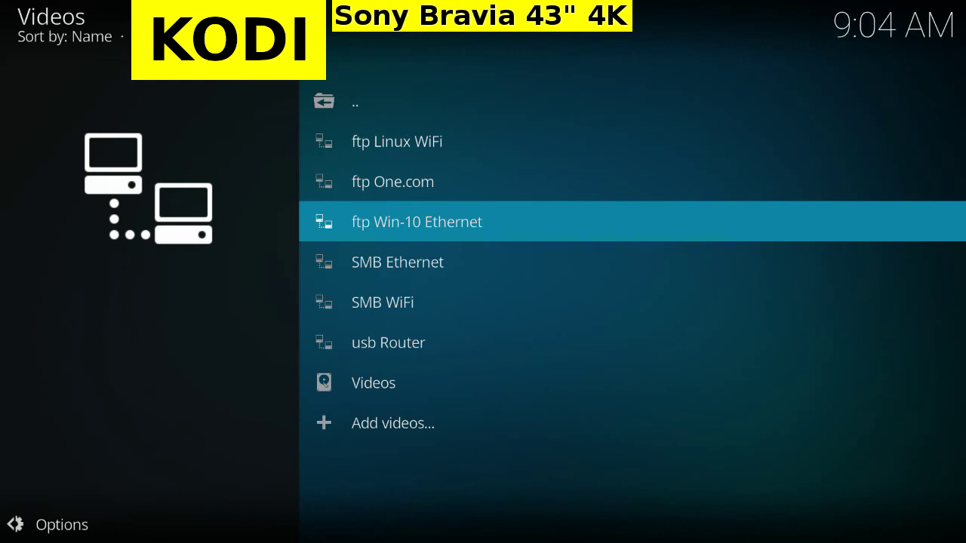
key("Return")
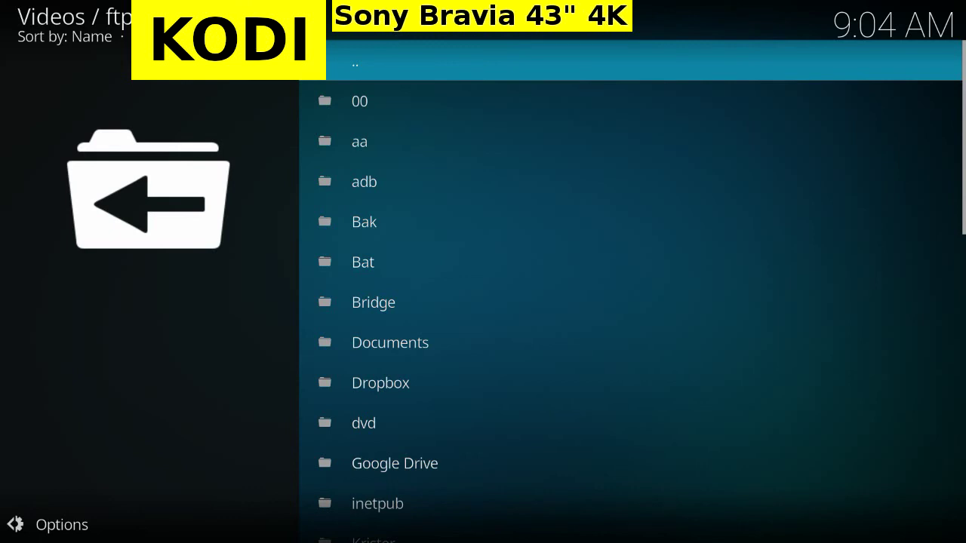
key("BackSpace")
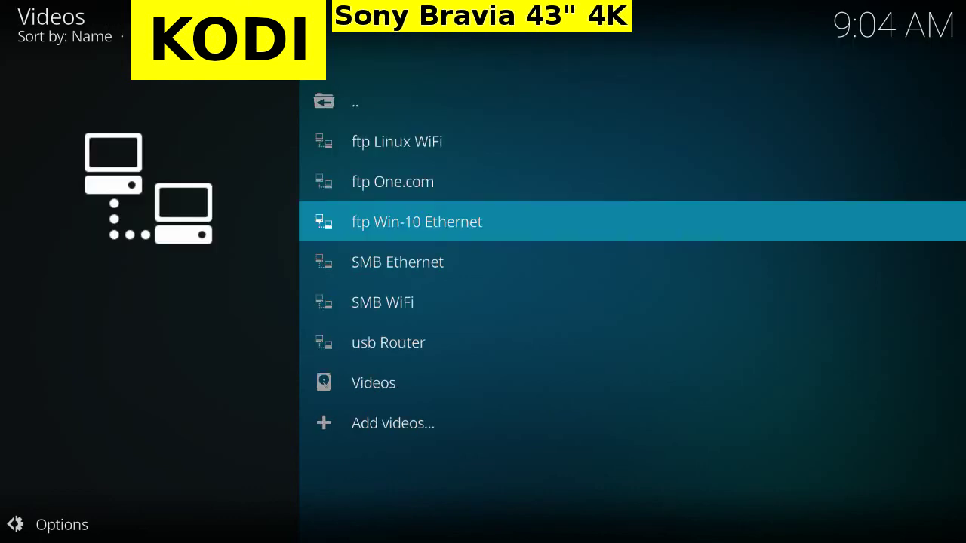
Open the Videos folder on the ftp One.com source and select AntiquesRoadshow-x264.mp4.
key("Up")
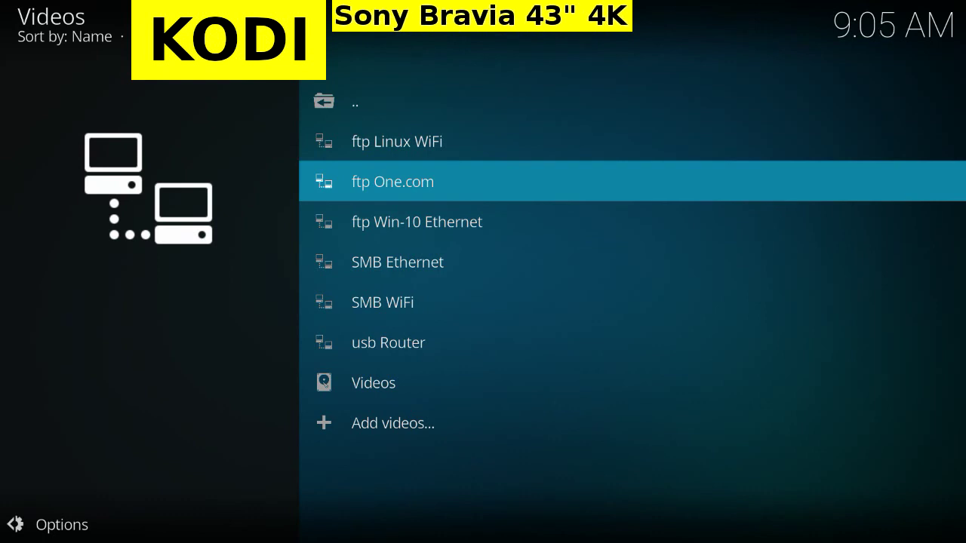
key("Return")
key("Up")
key("Up")
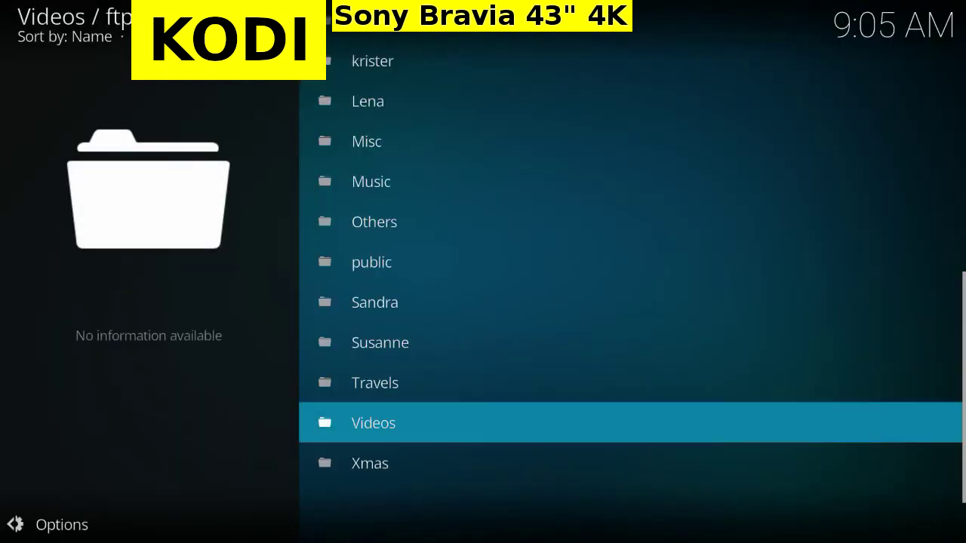
key("Return")
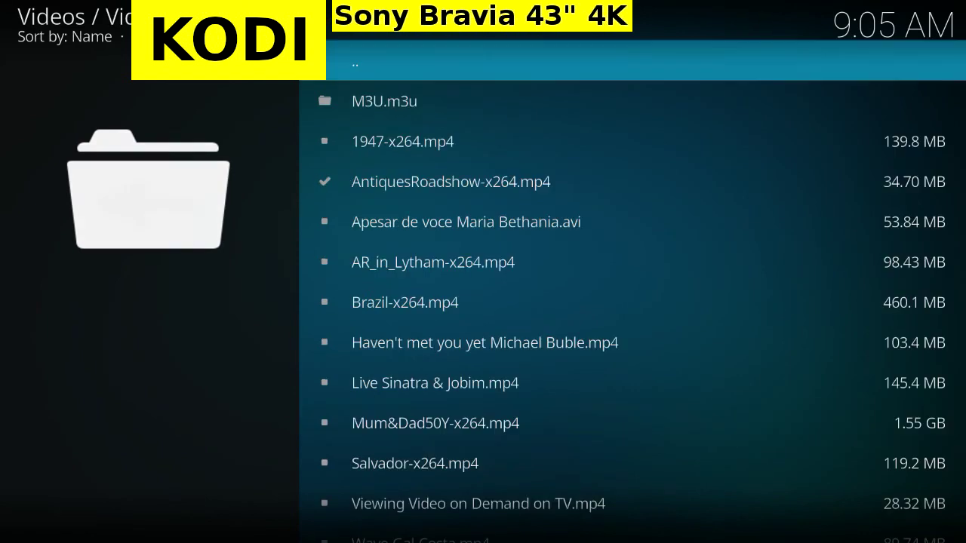
left_click(452, 181)
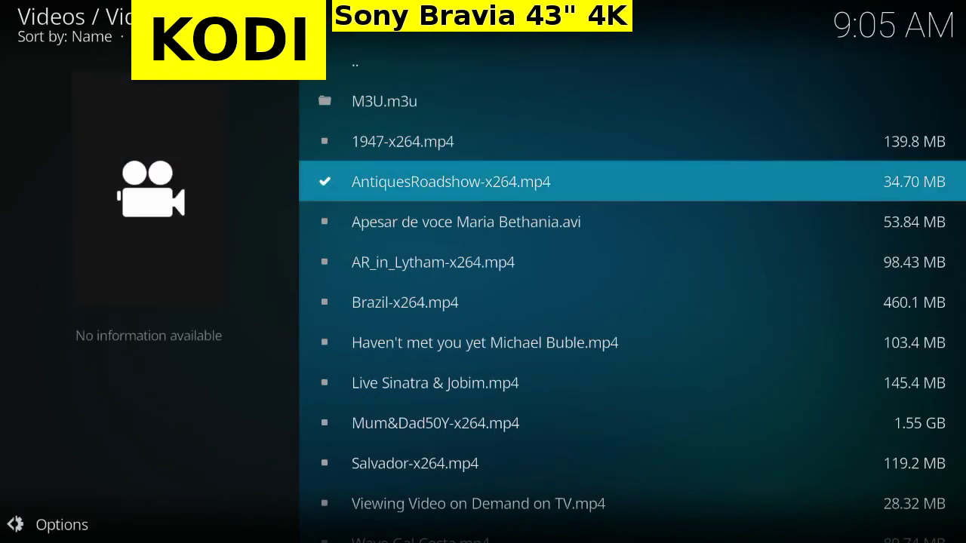